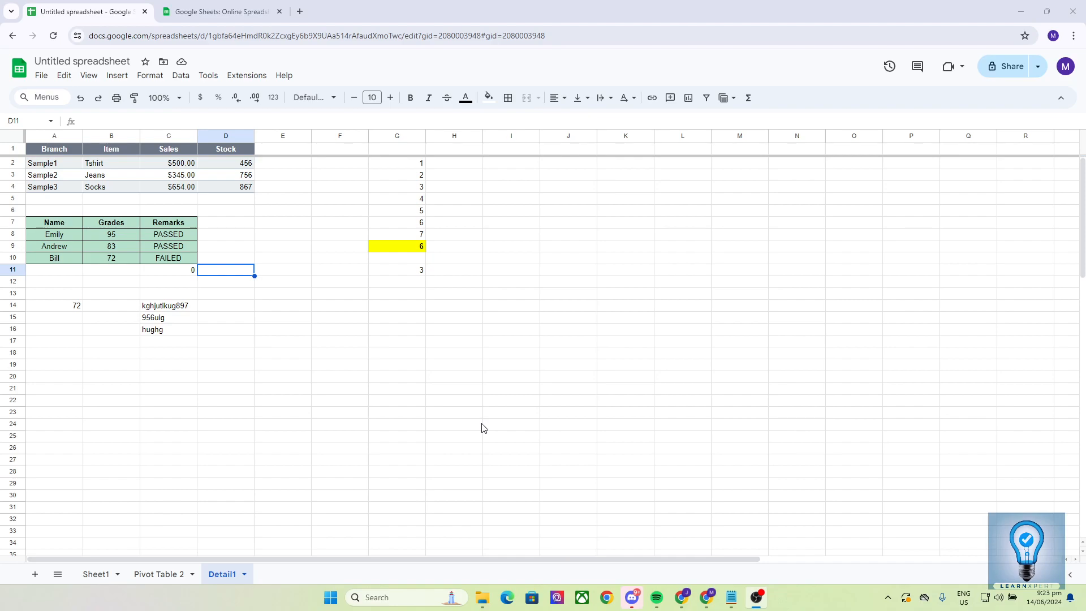
{"action": "left_click", "coordinate": [462, 348]}
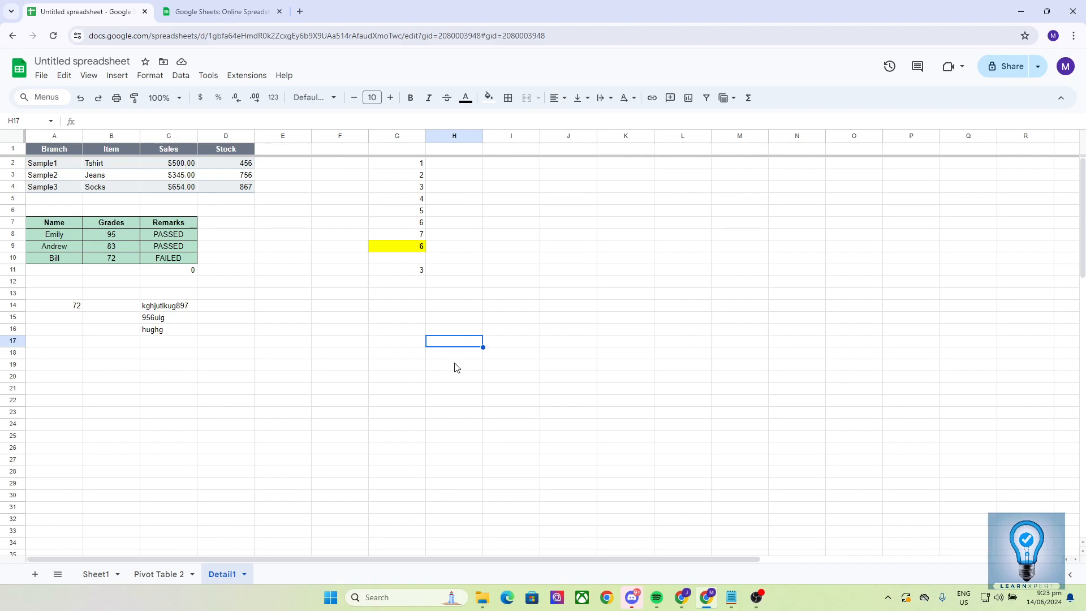
{"action": "left_click", "coordinate": [443, 357]}
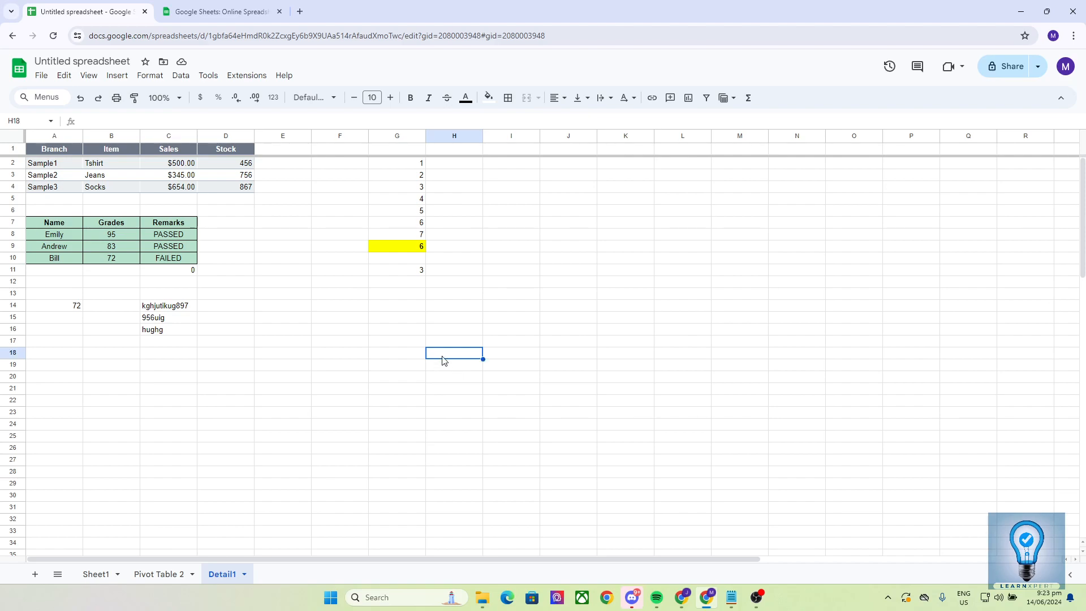
{"action": "left_click", "coordinate": [492, 343]}
{"action": "left_click", "coordinate": [451, 338]}
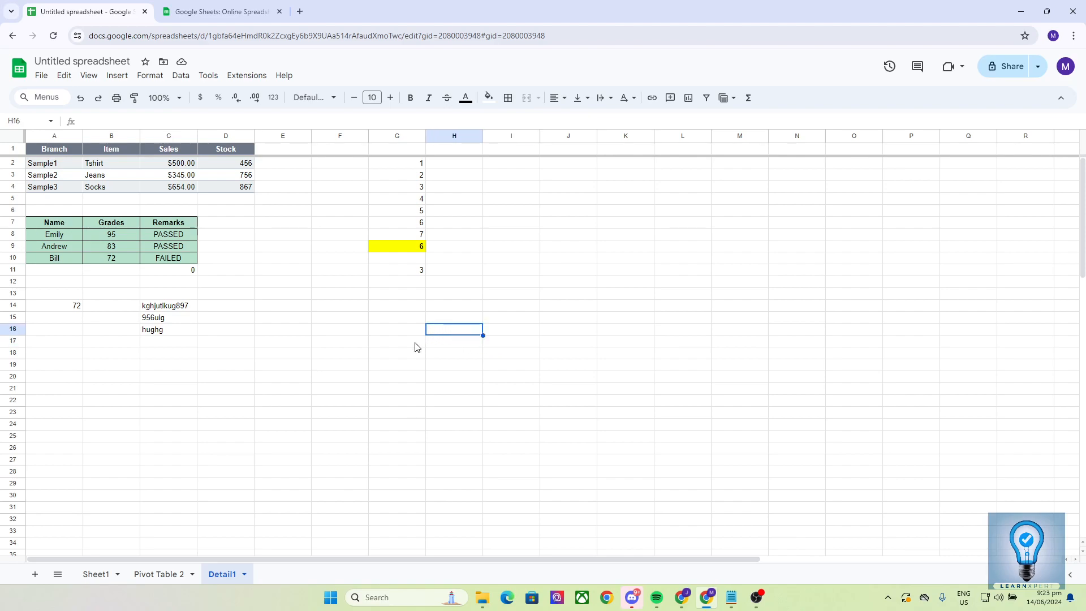
{"action": "left_click", "coordinate": [416, 344]}
{"action": "left_click", "coordinate": [450, 355]}
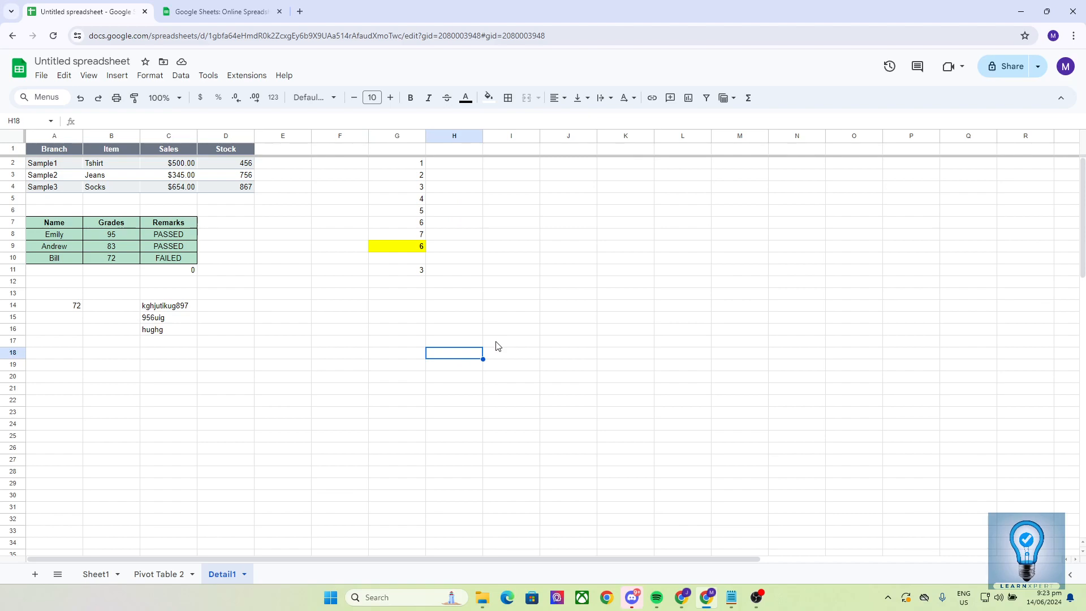
{"action": "left_click", "coordinate": [497, 346]}
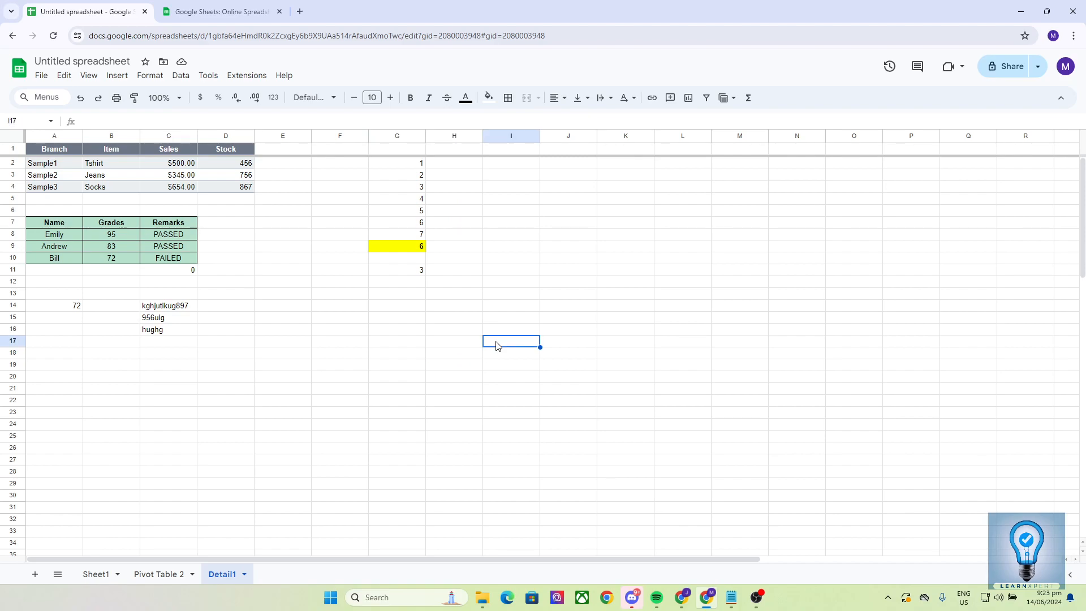
{"action": "left_click", "coordinate": [467, 333]}
{"action": "left_click", "coordinate": [505, 317]}
{"action": "left_click", "coordinate": [529, 331]}
{"action": "left_click", "coordinate": [515, 344]}
{"action": "left_click", "coordinate": [341, 355]}
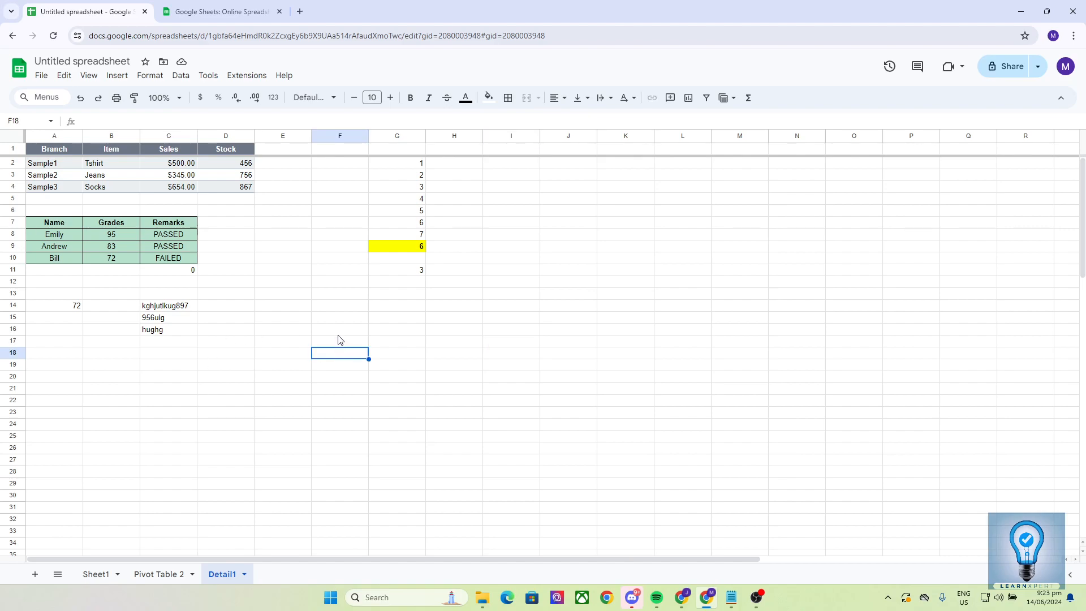
{"action": "left_click", "coordinate": [338, 332]}
{"action": "left_click", "coordinate": [302, 345]}
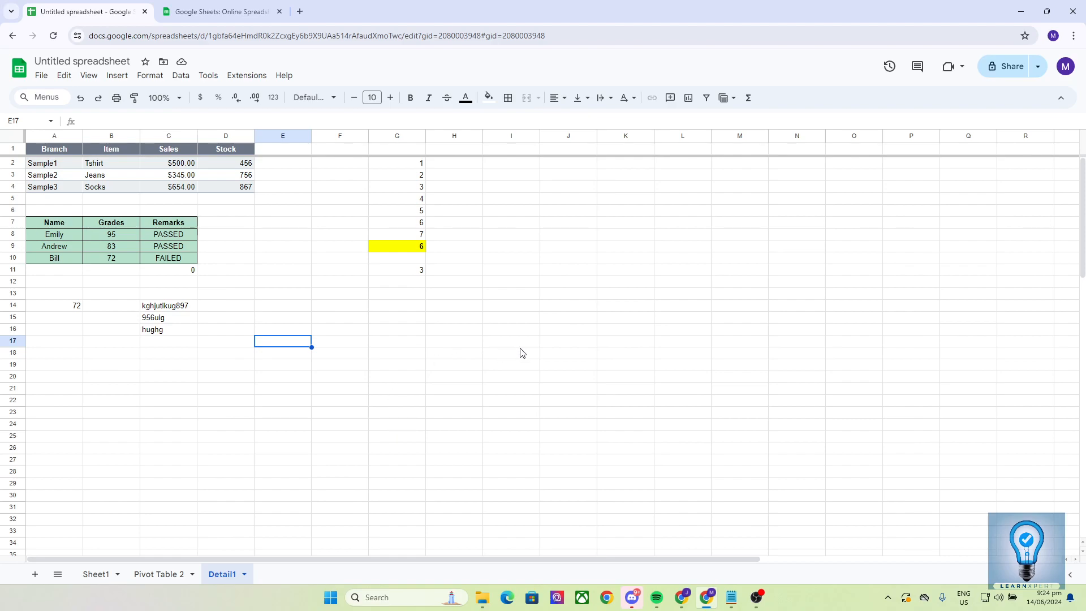
- Examine the Name, Grades and Remarks table in A7:C10, including the pass/fail formulas in its Remarks column
{"action": "left_click_drag", "start_coordinate": [38, 225], "coordinate": [181, 259]}
{"action": "left_click", "coordinate": [289, 296]}
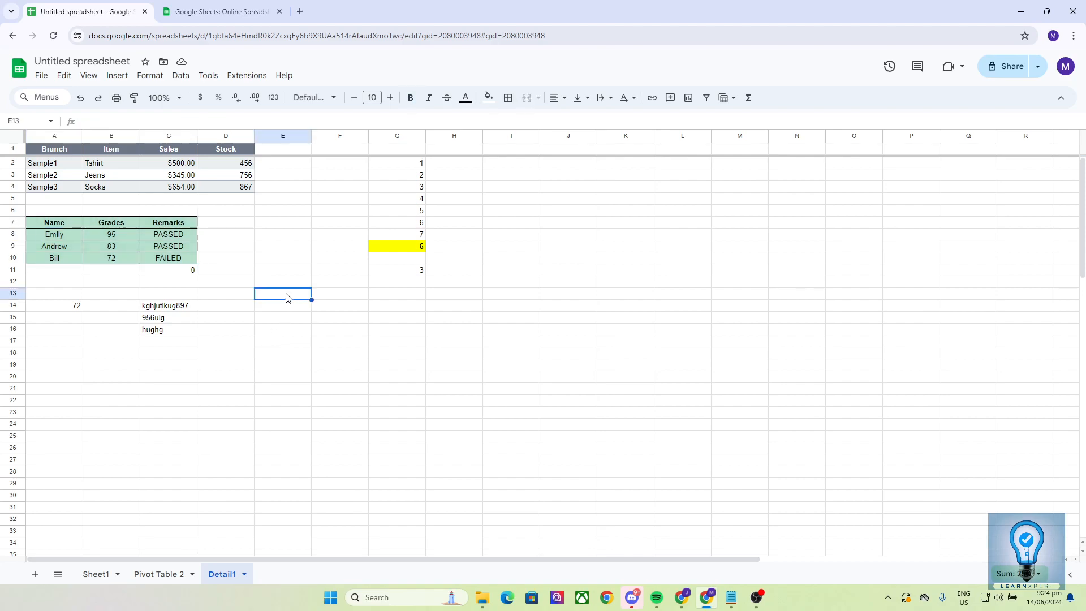
{"action": "left_click_drag", "start_coordinate": [50, 225], "coordinate": [161, 260]}
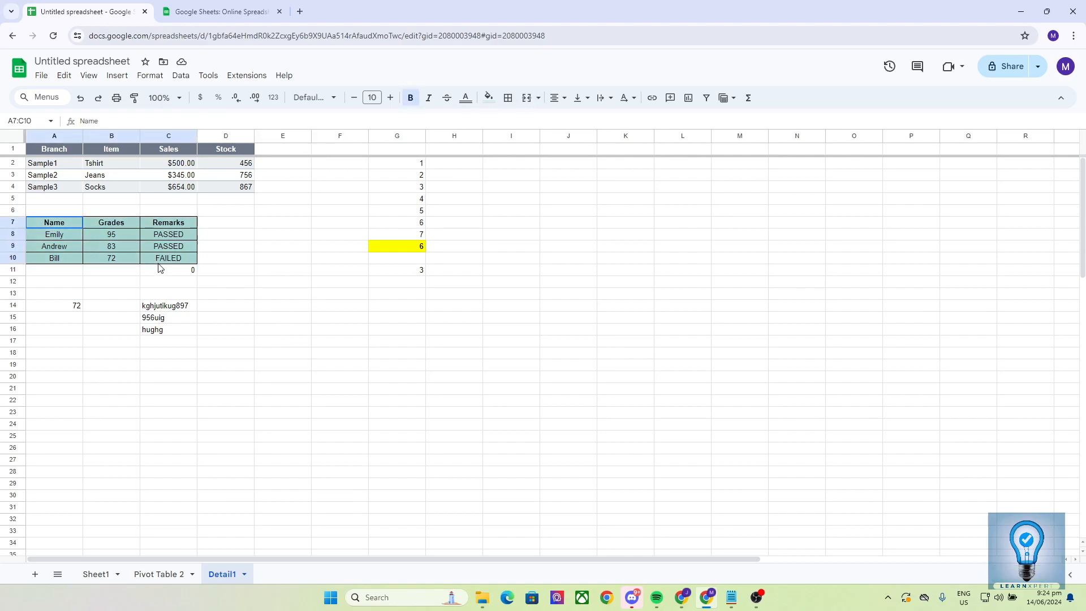
{"action": "left_click", "coordinate": [250, 285]}
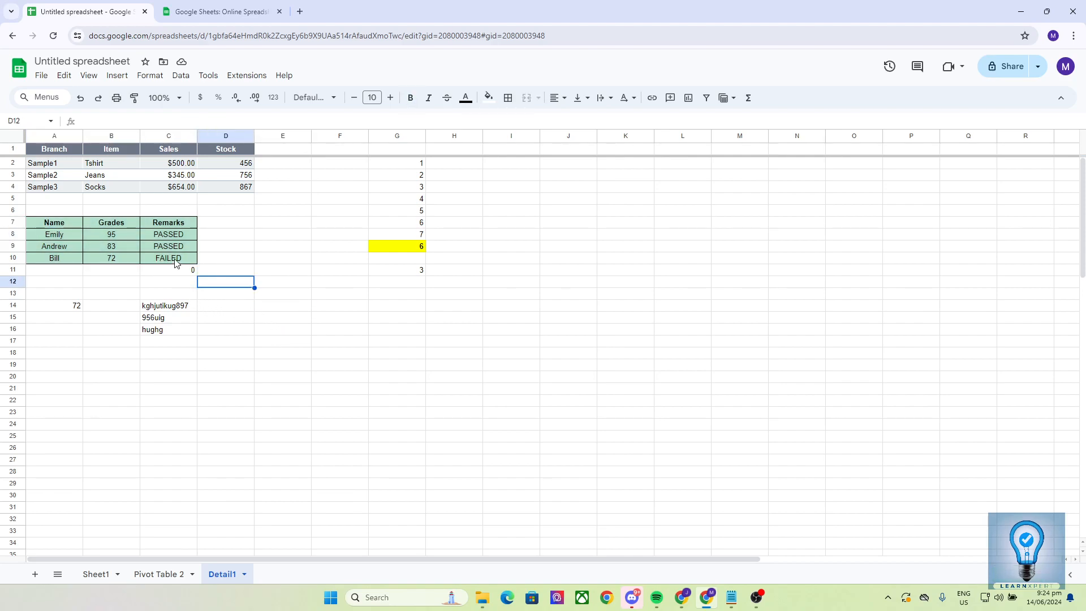
{"action": "left_click_drag", "start_coordinate": [48, 222], "coordinate": [194, 262]}
{"action": "left_click", "coordinate": [351, 246]}
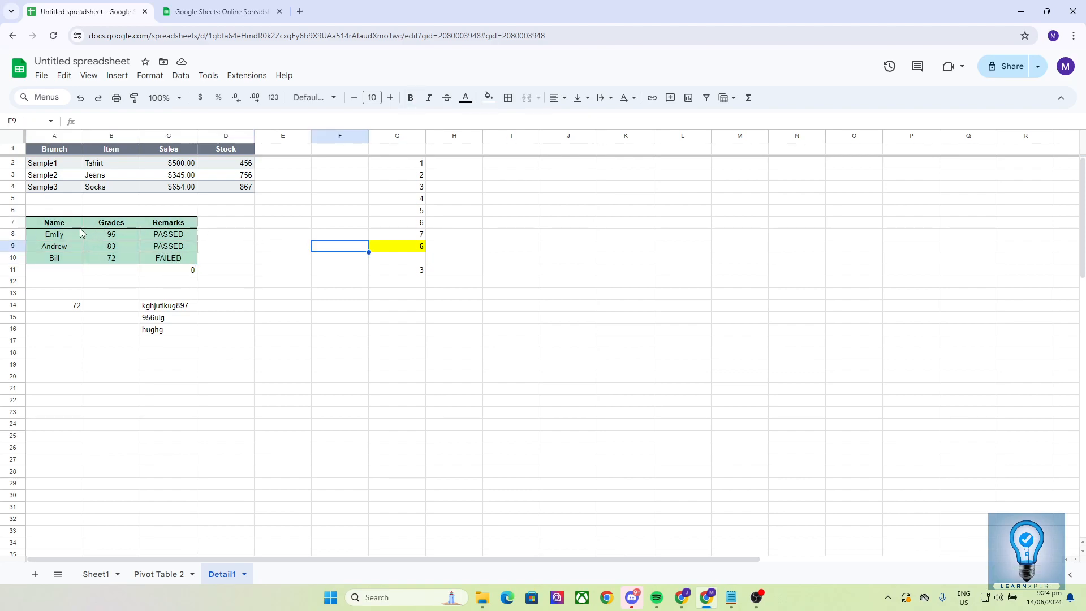
{"action": "left_click_drag", "start_coordinate": [45, 225], "coordinate": [170, 262]}
{"action": "left_click", "coordinate": [171, 263]}
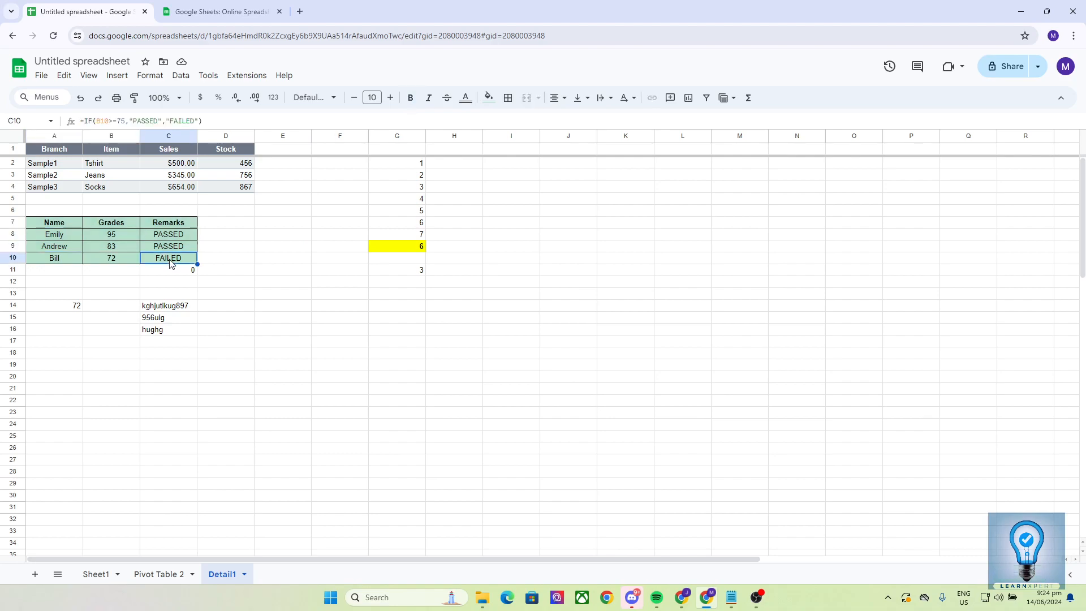
{"action": "left_click", "coordinate": [233, 235]}
{"action": "left_click", "coordinate": [164, 235]}
{"action": "left_click", "coordinate": [167, 248]}
{"action": "left_click", "coordinate": [166, 237]}
{"action": "left_click", "coordinate": [167, 242]}
{"action": "left_click", "coordinate": [168, 236]}
{"action": "left_click", "coordinate": [168, 243]}
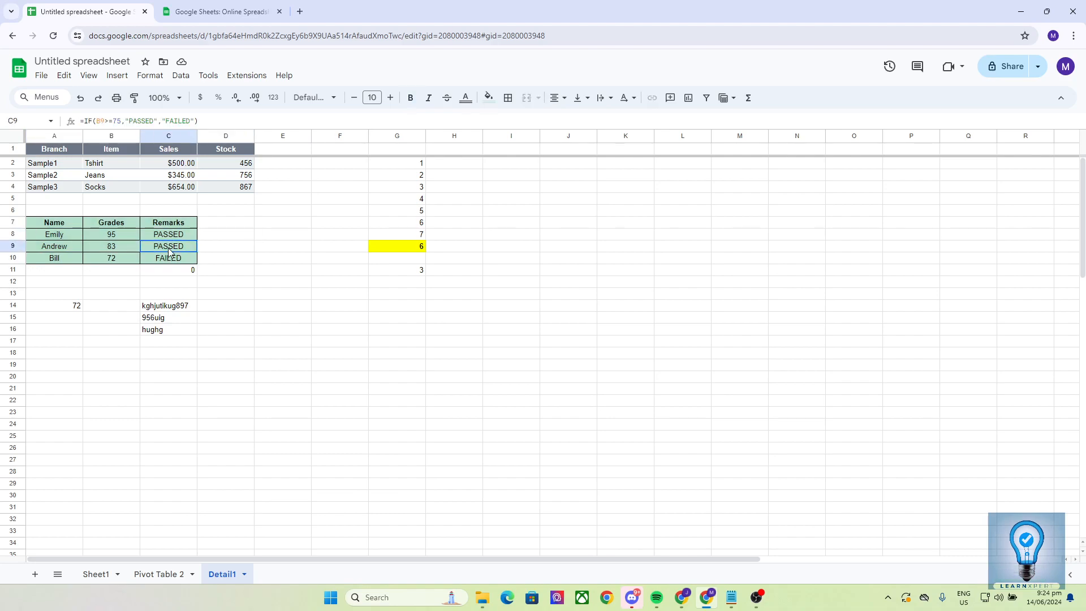
{"action": "left_click_drag", "start_coordinate": [176, 258], "coordinate": [79, 249]}
{"action": "left_click", "coordinate": [263, 251]}
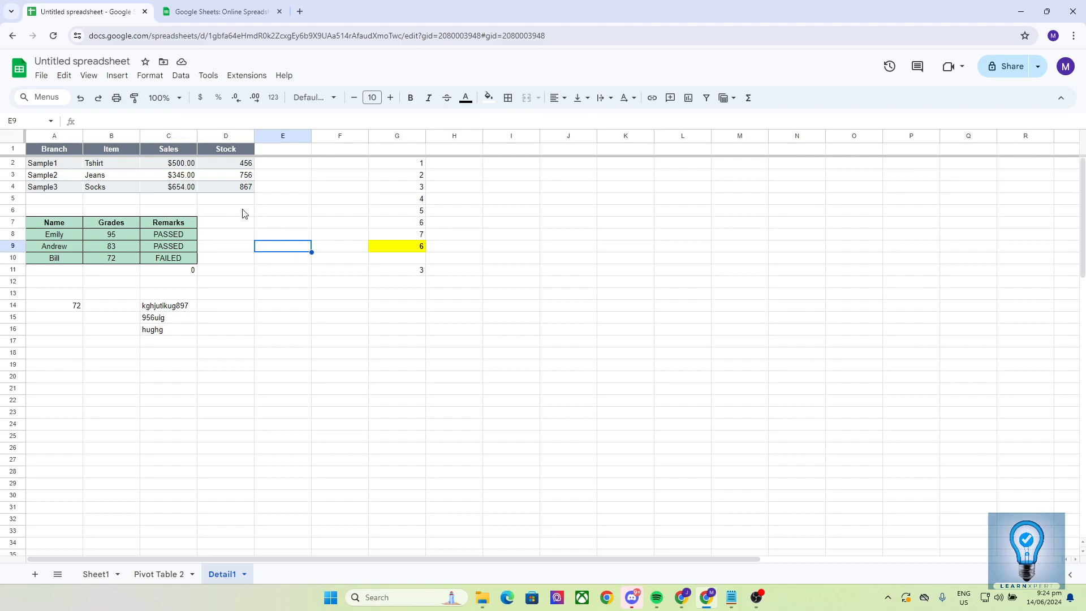
{"action": "left_click", "coordinate": [236, 241]}
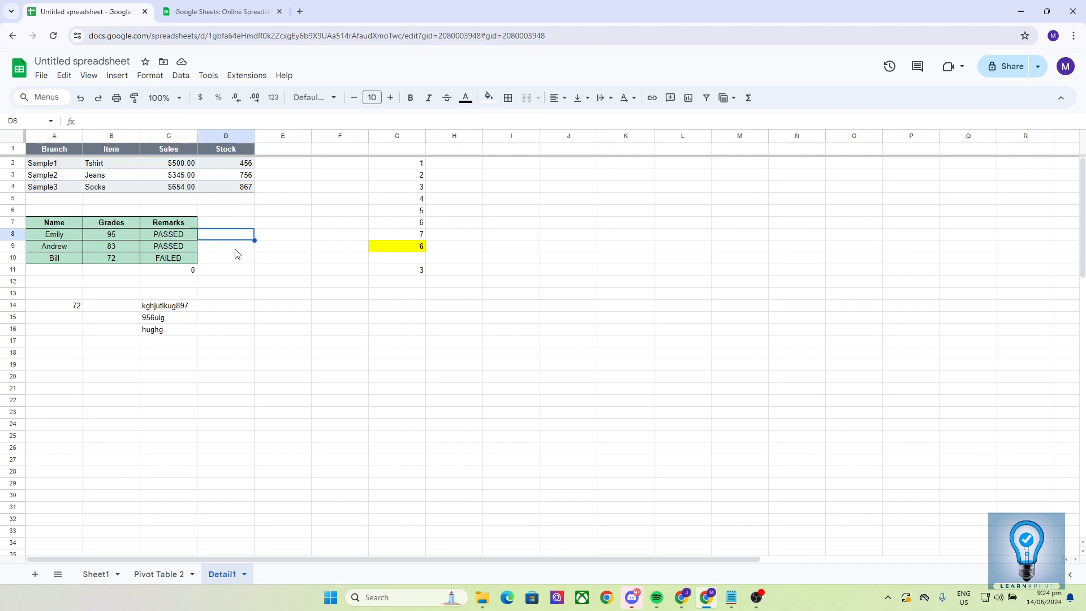
{"action": "left_click", "coordinate": [278, 254]}
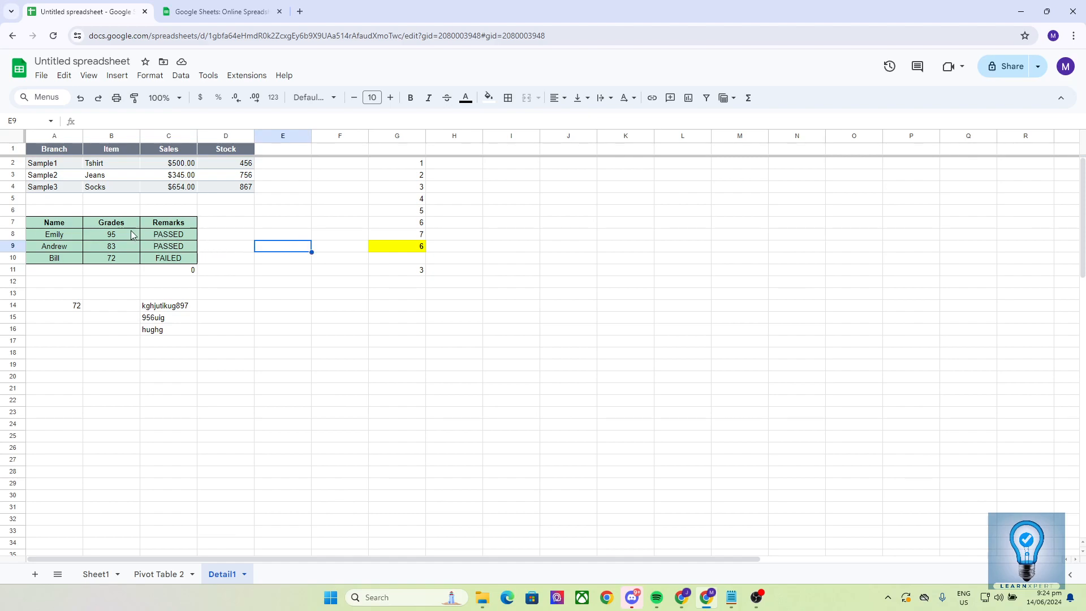
- Select the Name, Grades and Remarks table in A7:C10 and open its data validation rules
{"action": "left_click_drag", "start_coordinate": [41, 224], "coordinate": [173, 259]}
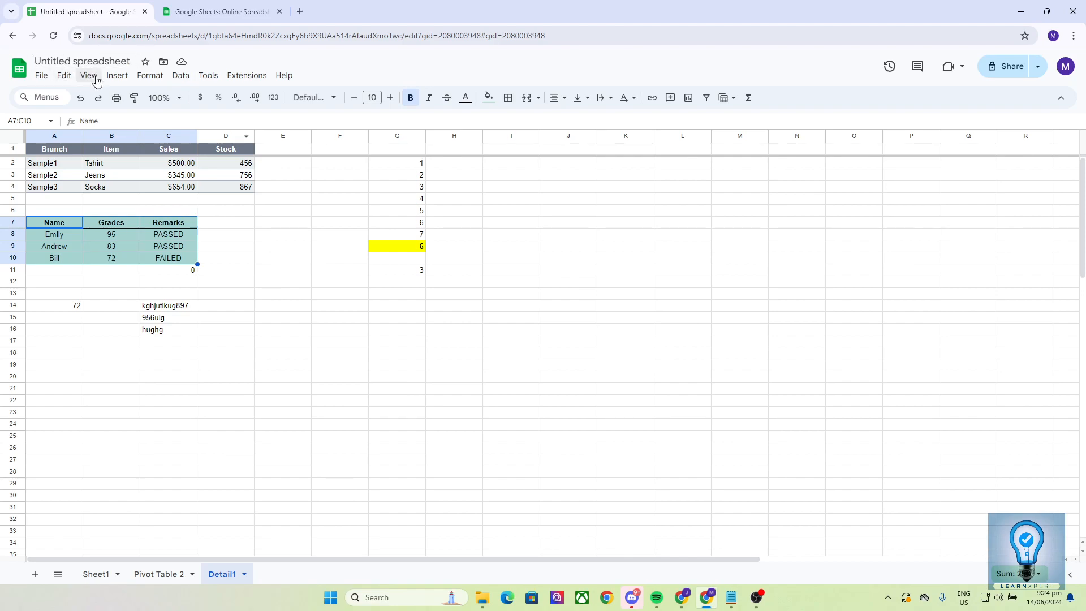
{"action": "left_click", "coordinate": [180, 78]}
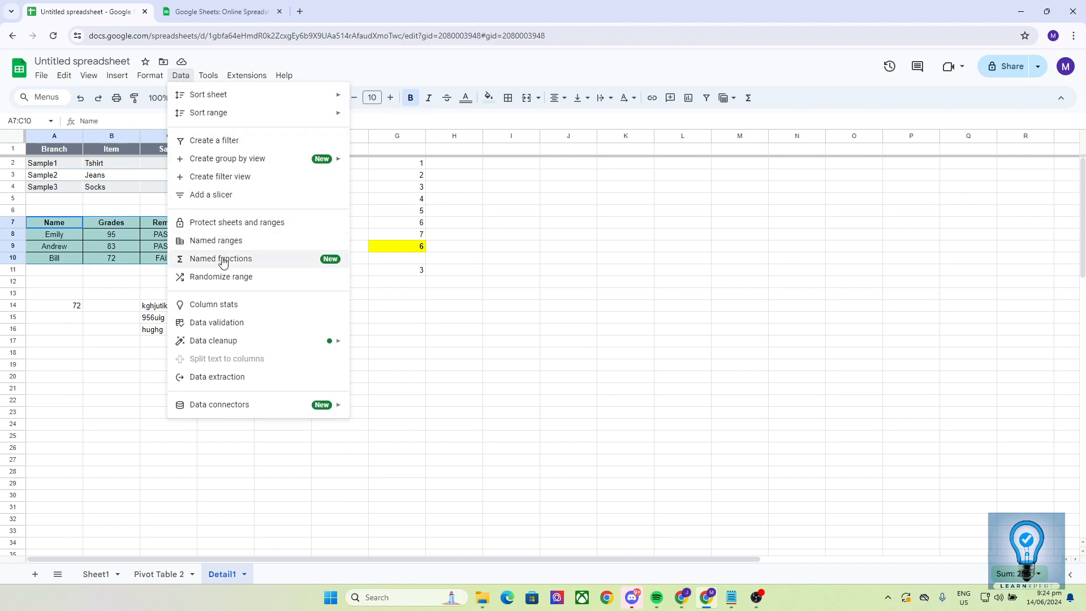
{"action": "left_click", "coordinate": [205, 329]}
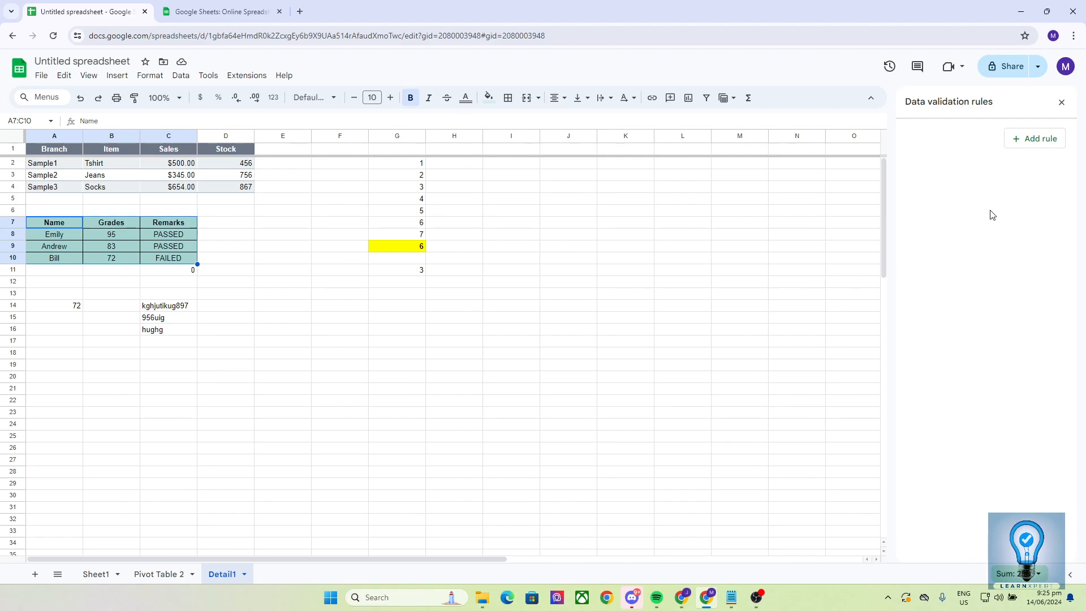
- Add a data validation rule to A7:C10 with the criterion Text contains "PASSED"
{"action": "left_click", "coordinate": [1031, 142]}
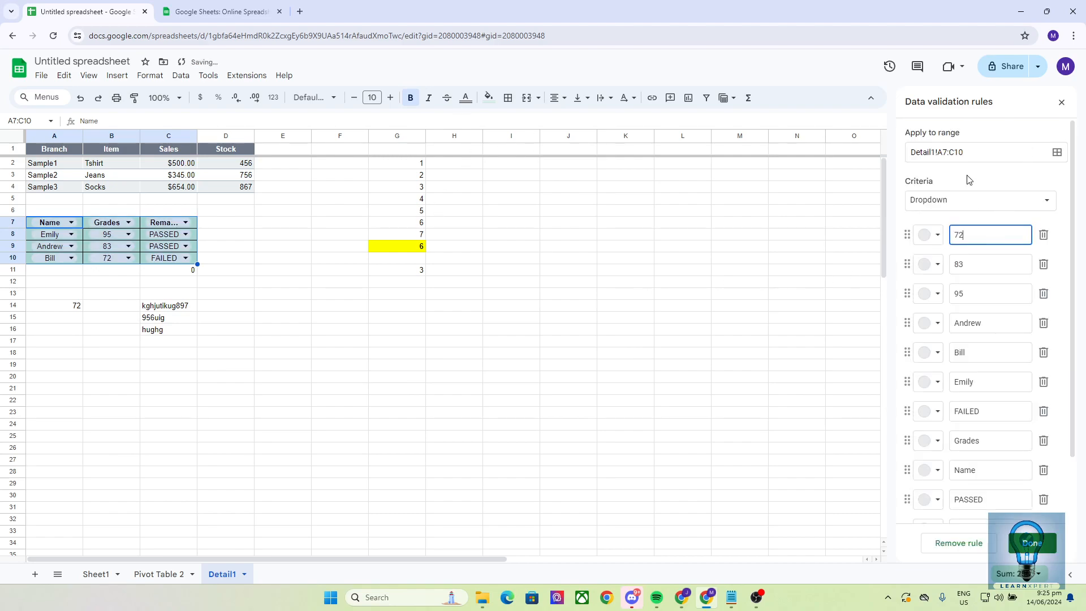
{"action": "left_click", "coordinate": [959, 207]}
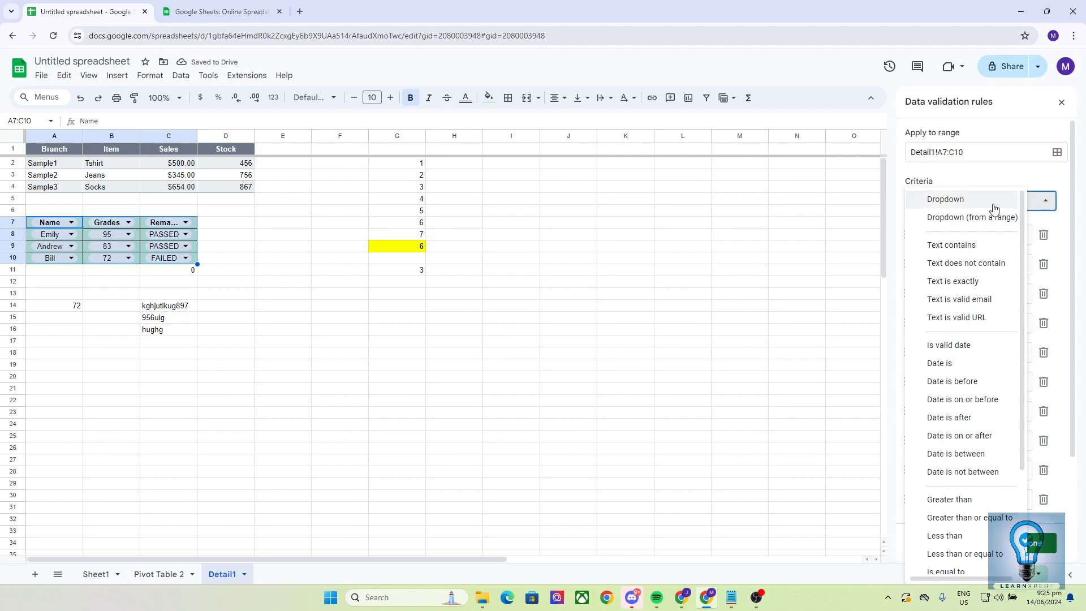
{"action": "scroll", "coordinate": [962, 320], "scroll_direction": "down", "scroll_amount": 3}
{"action": "scroll", "coordinate": [960, 300], "scroll_direction": "up", "scroll_amount": 3}
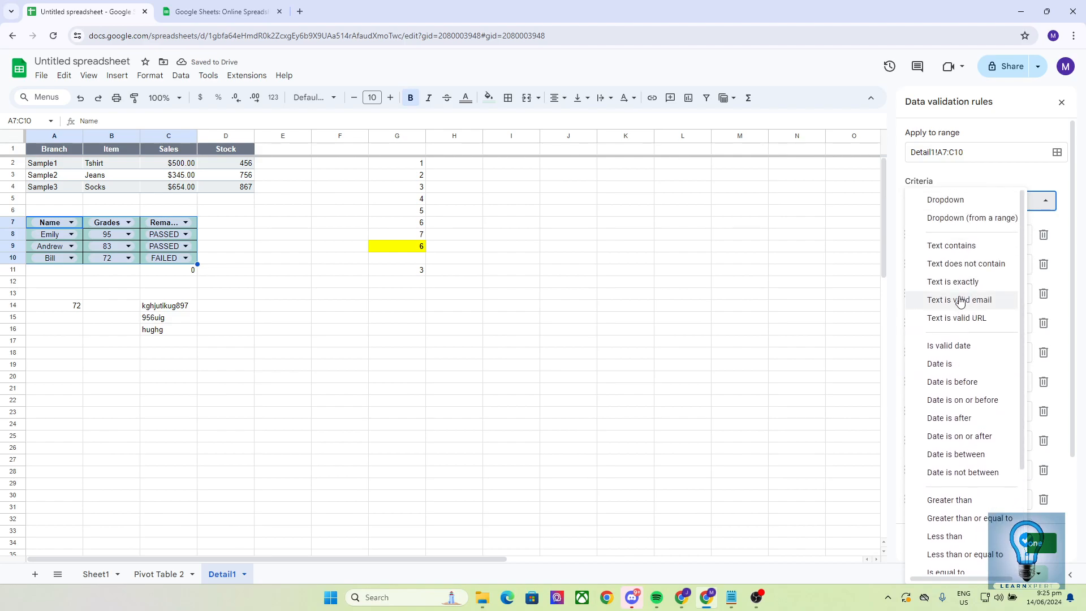
{"action": "left_click", "coordinate": [973, 247]}
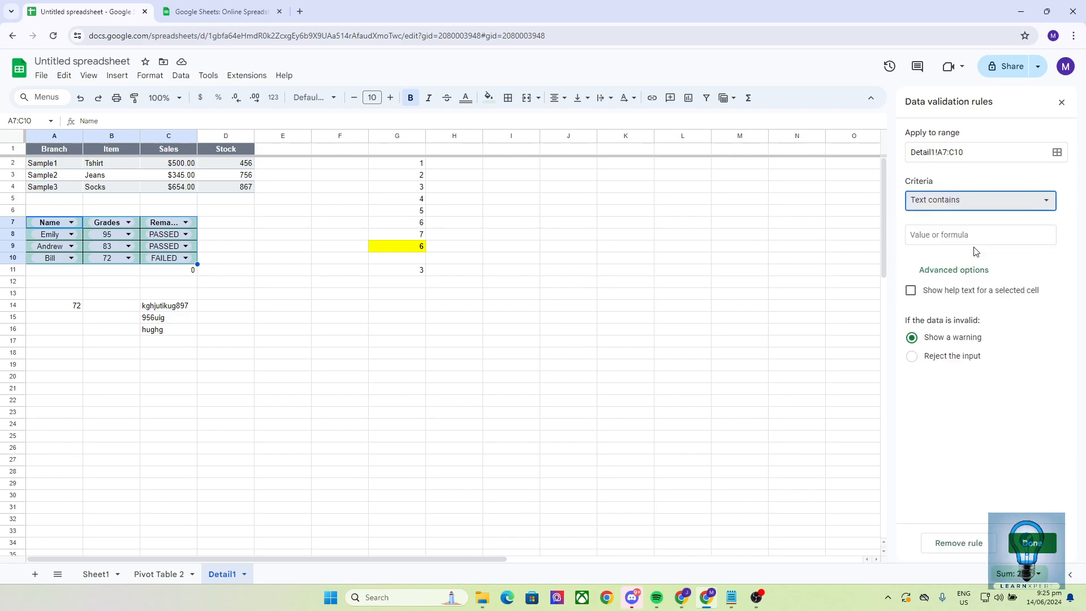
{"action": "left_click", "coordinate": [964, 236]}
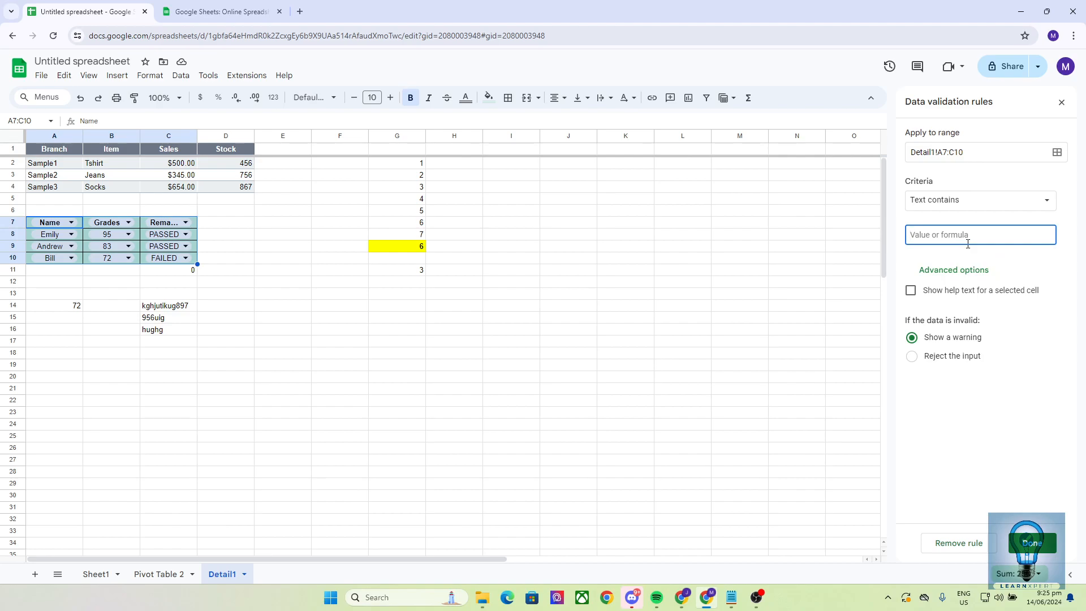
{"action": "type", "text": "PASSED"}
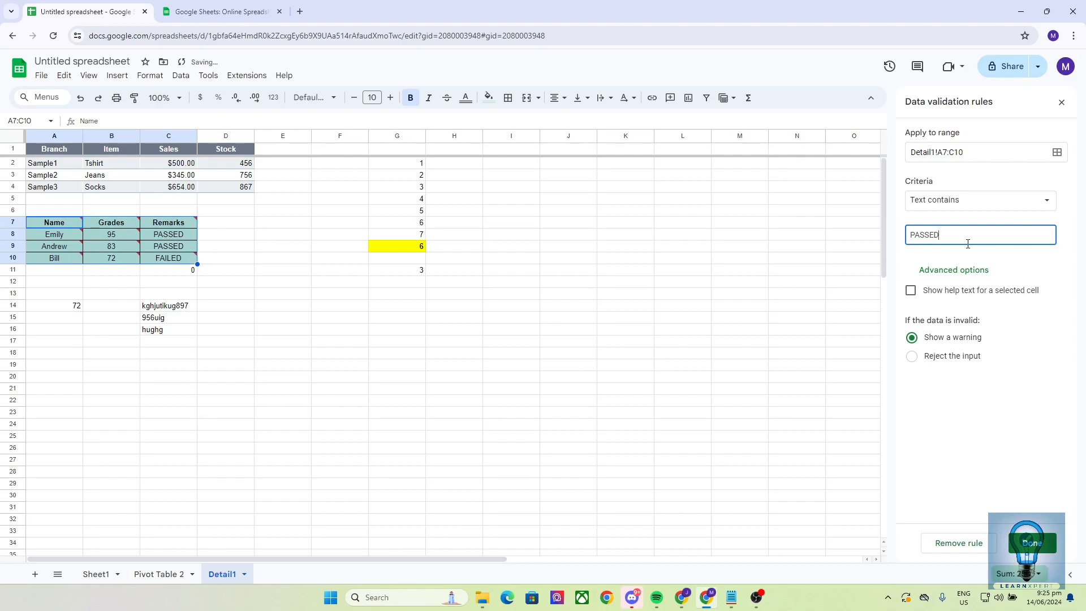
{"action": "left_click", "coordinate": [1032, 543]}
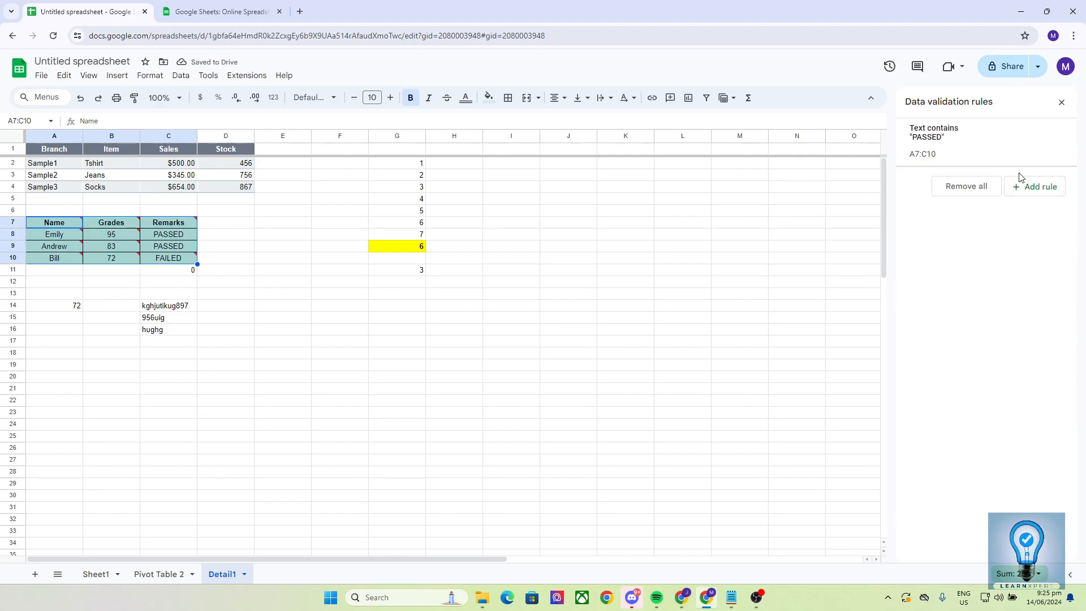
- Add a data validation rule to A7:C10 with the criterion Greater than or equal to 75, and close the rules
{"action": "left_click", "coordinate": [1045, 194]}
{"action": "left_click", "coordinate": [956, 201]}
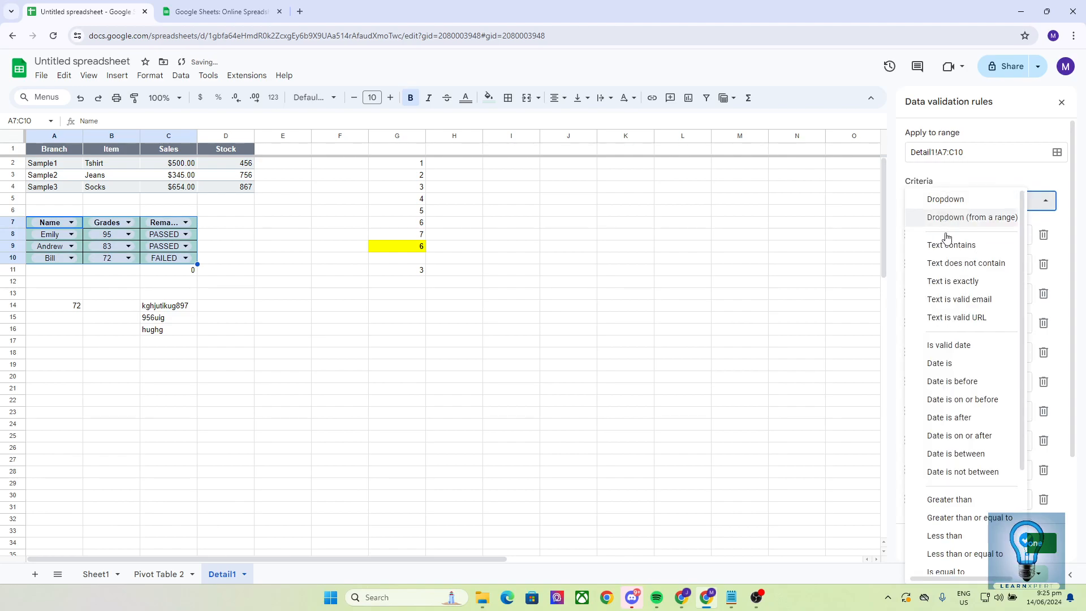
{"action": "left_click", "coordinate": [944, 244]}
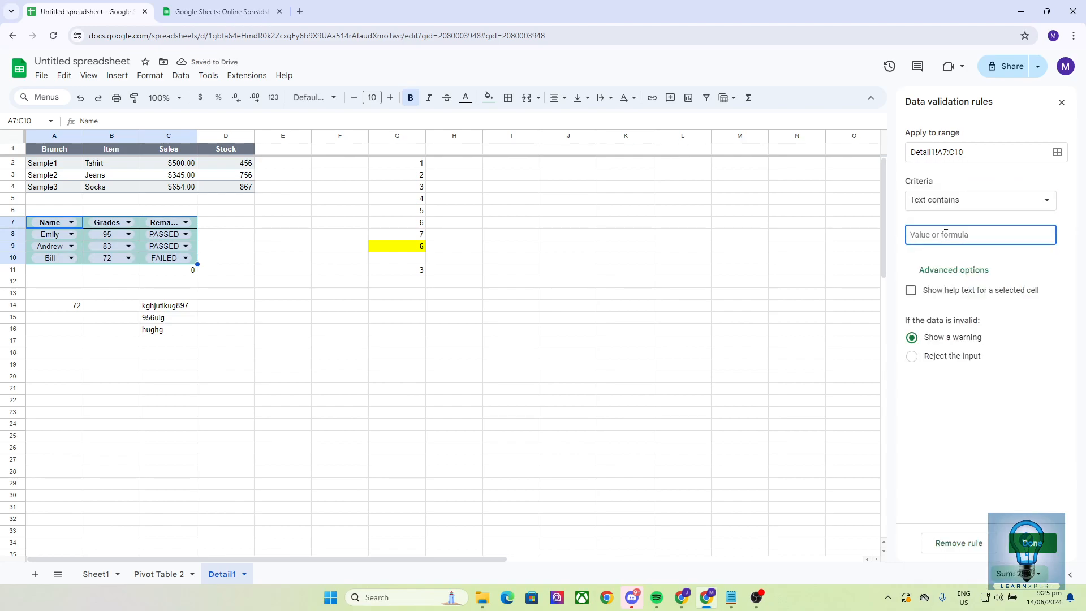
{"action": "left_click", "coordinate": [960, 205]}
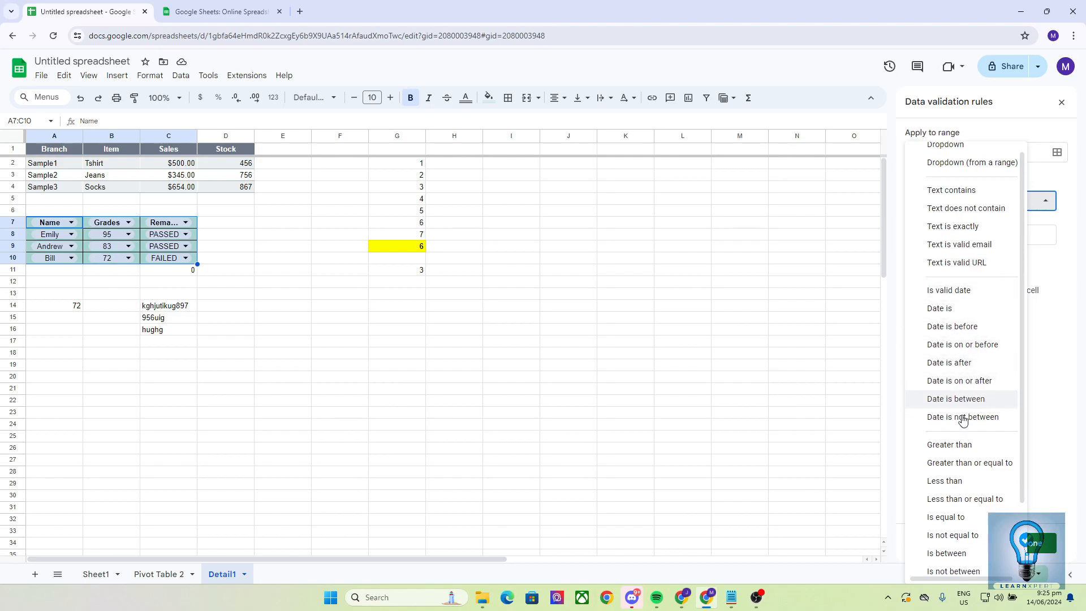
{"action": "scroll", "coordinate": [981, 421], "scroll_direction": "down", "scroll_amount": 1}
{"action": "left_click", "coordinate": [980, 422]}
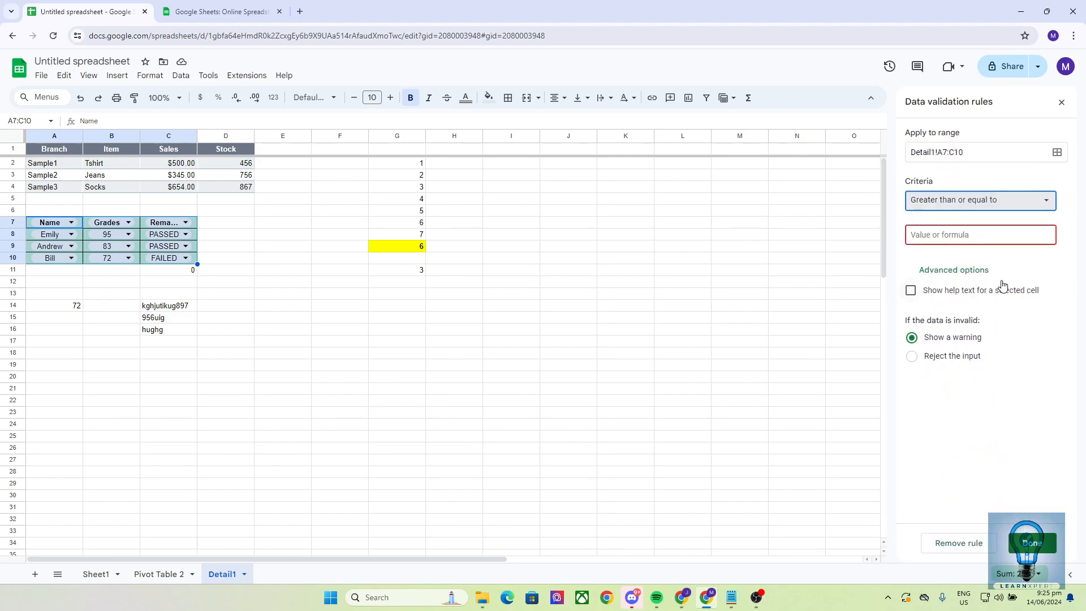
{"action": "left_click", "coordinate": [963, 235]}
{"action": "type", "text": "75"}
{"action": "left_click", "coordinate": [1037, 539]}
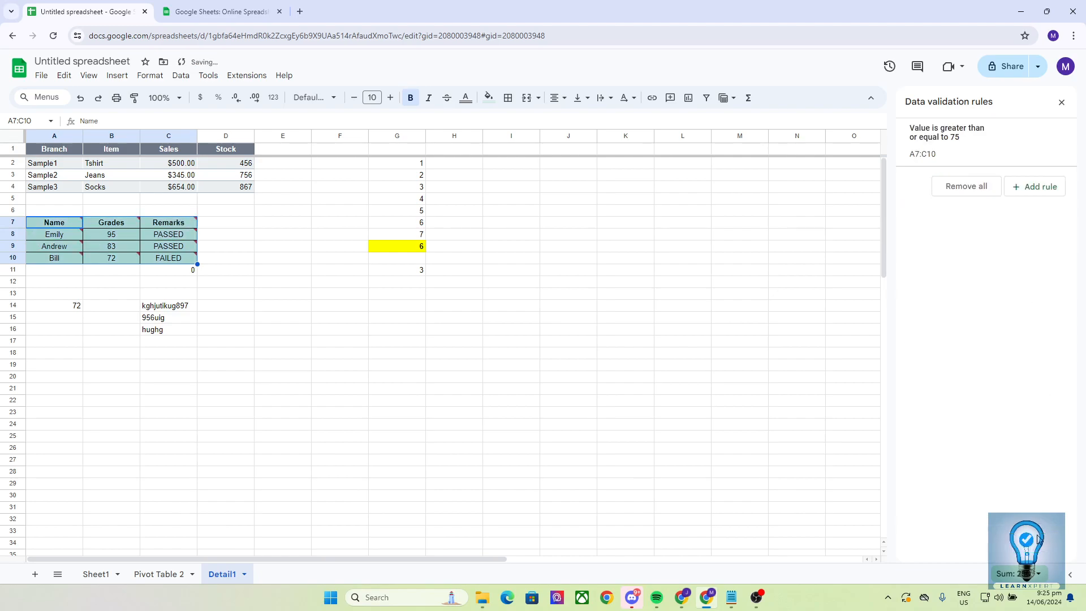
{"action": "left_click", "coordinate": [1061, 102]}
{"action": "left_click", "coordinate": [492, 245]}
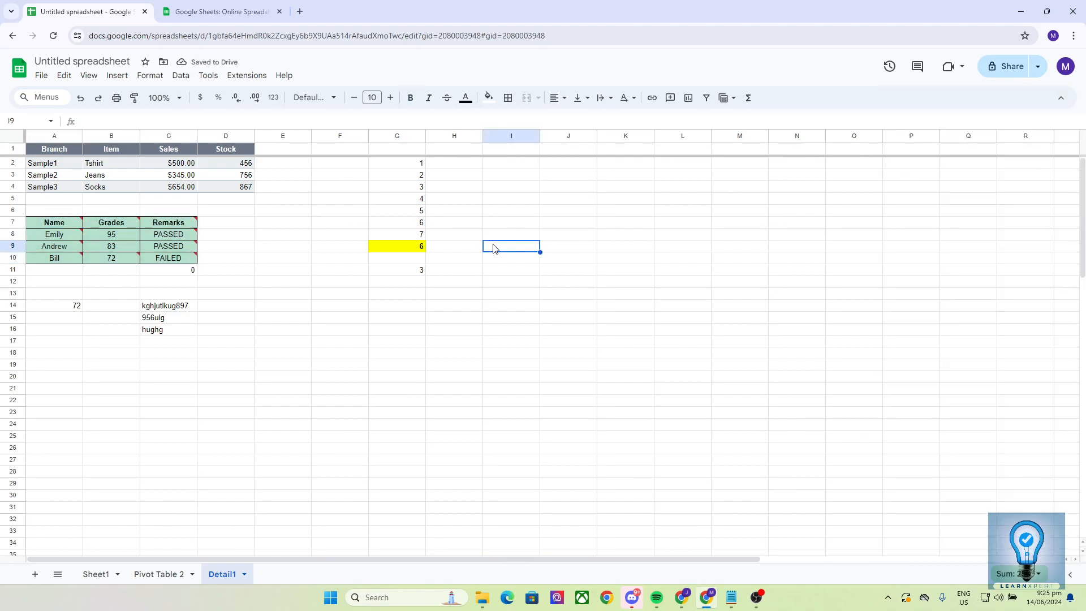
- Check the cells in the Grades, Remarks and Name columns for validation warnings
{"action": "left_click", "coordinate": [117, 238]}
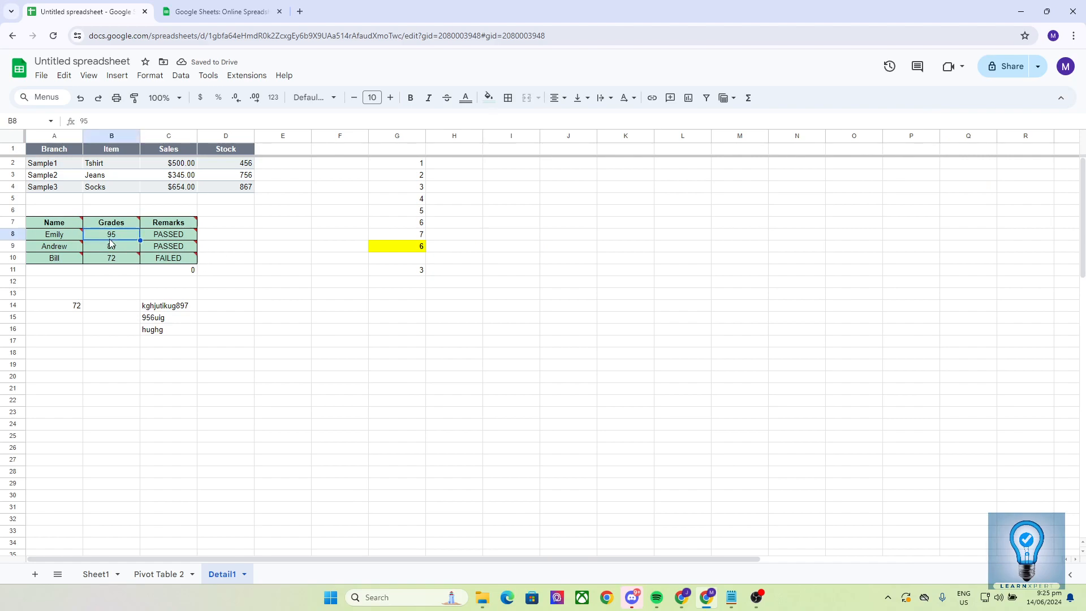
{"action": "left_click", "coordinate": [117, 250]}
{"action": "left_click", "coordinate": [116, 234]}
{"action": "left_click", "coordinate": [117, 249]}
{"action": "left_click", "coordinate": [193, 247]}
{"action": "left_click", "coordinate": [179, 260]}
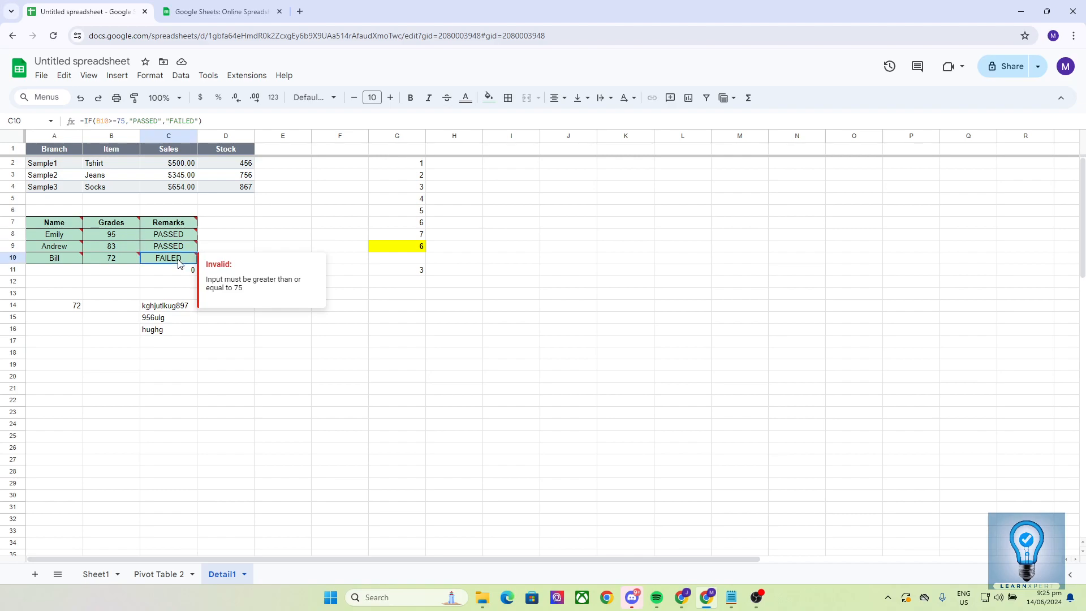
{"action": "left_click", "coordinate": [135, 261]}
{"action": "left_click", "coordinate": [70, 258]}
{"action": "left_click", "coordinate": [71, 232]}
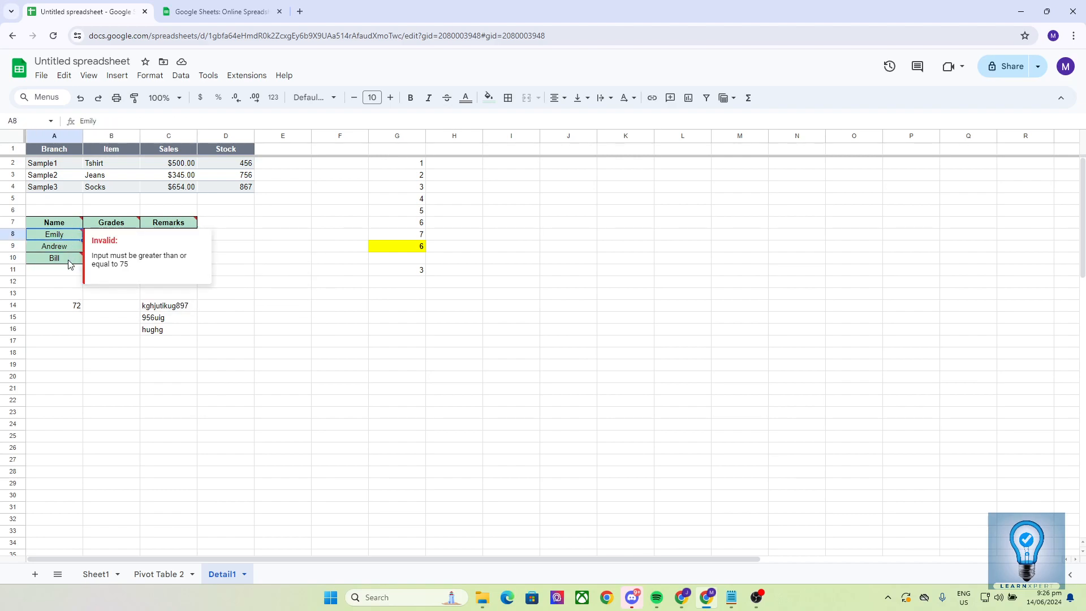
- Examine individual name, grade and remark cells in rows 8 to 10 against the rule requiring at least 75
{"action": "left_click", "coordinate": [68, 260]}
{"action": "left_click", "coordinate": [184, 244]}
{"action": "left_click", "coordinate": [172, 263]}
{"action": "left_click", "coordinate": [168, 248]}
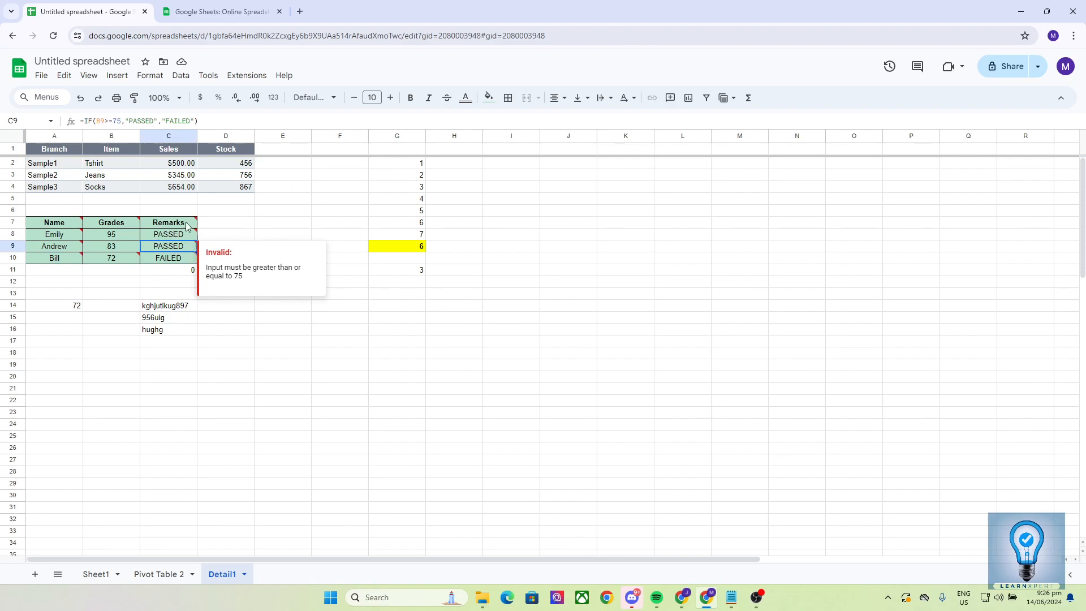
{"action": "left_click", "coordinate": [113, 248]}
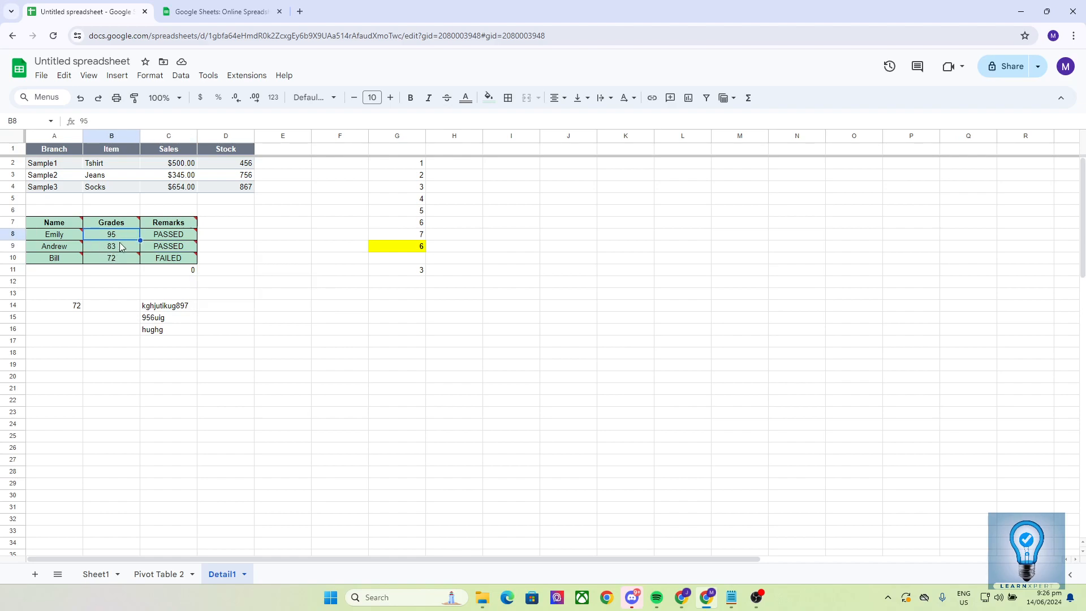
{"action": "left_click", "coordinate": [111, 236], "text": "shift"}
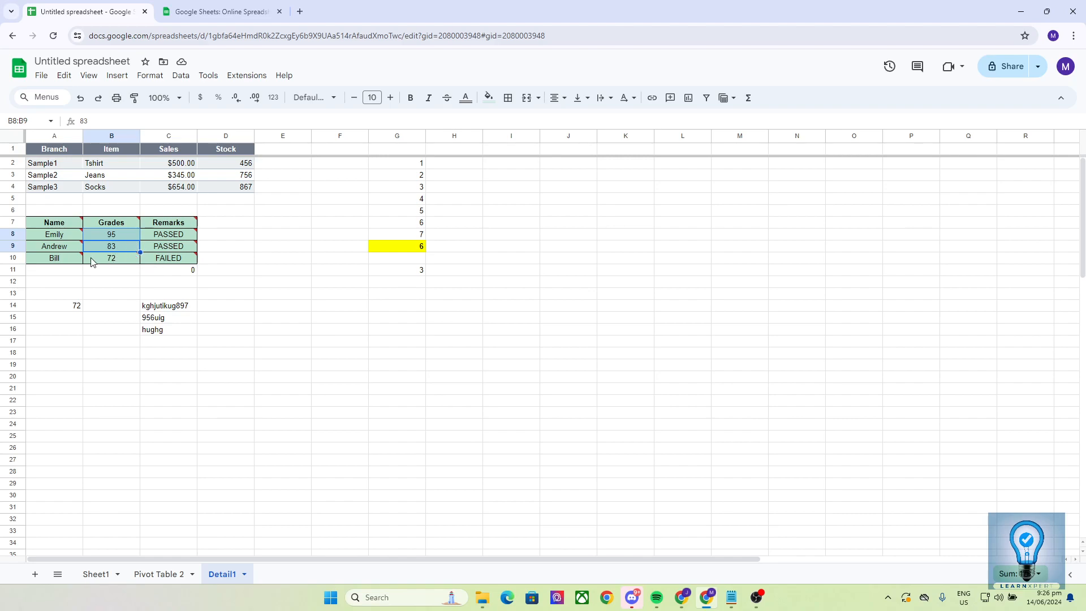
{"action": "left_click", "coordinate": [112, 260]}
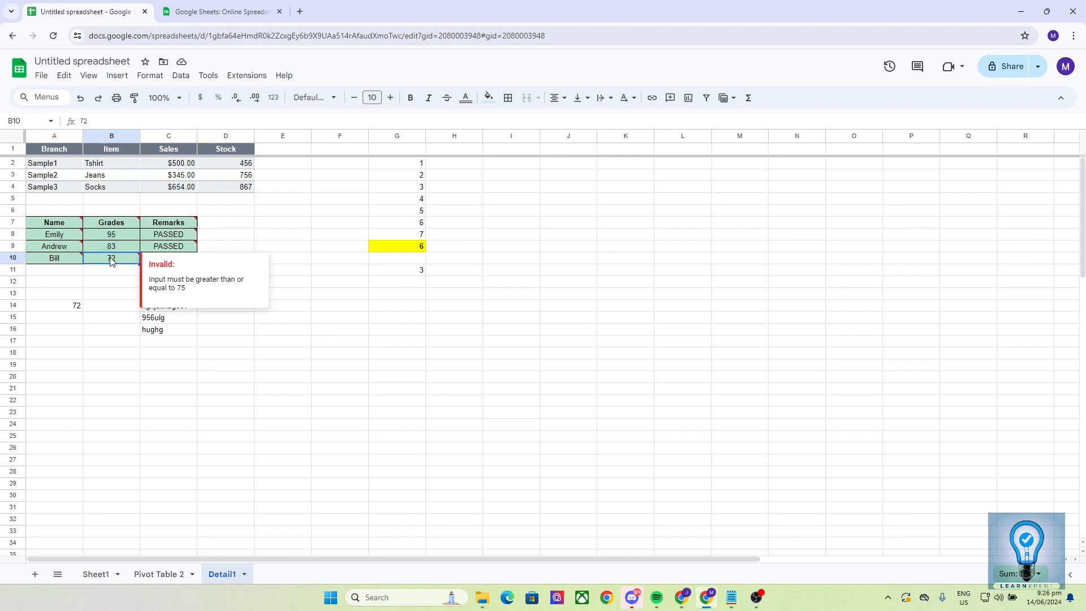
{"action": "left_click", "coordinate": [73, 213]}
{"action": "left_click", "coordinate": [220, 226]}
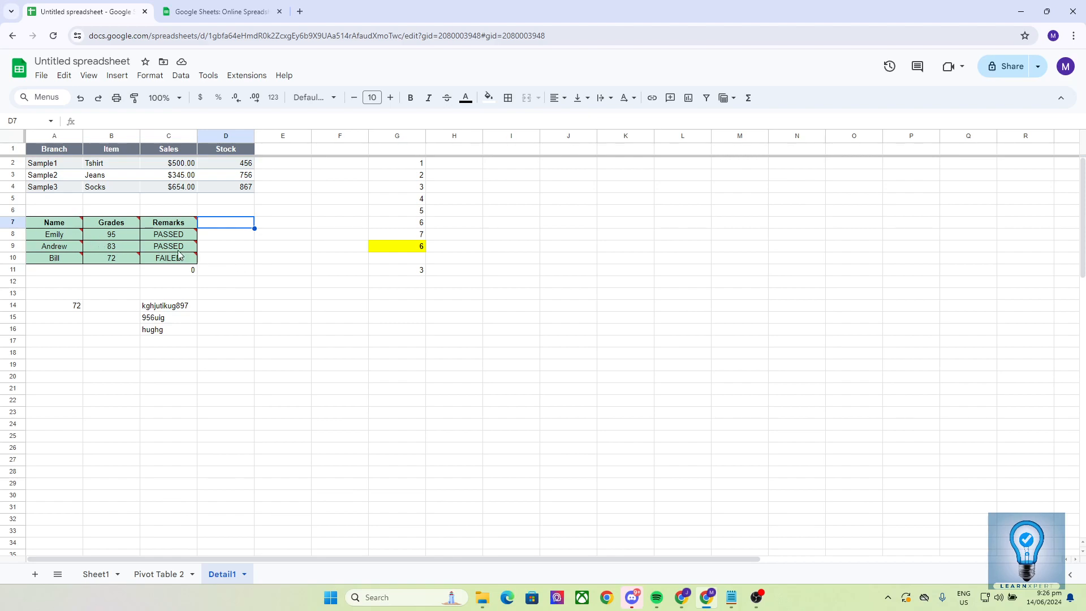
{"action": "mouse_move", "coordinate": [172, 260]}
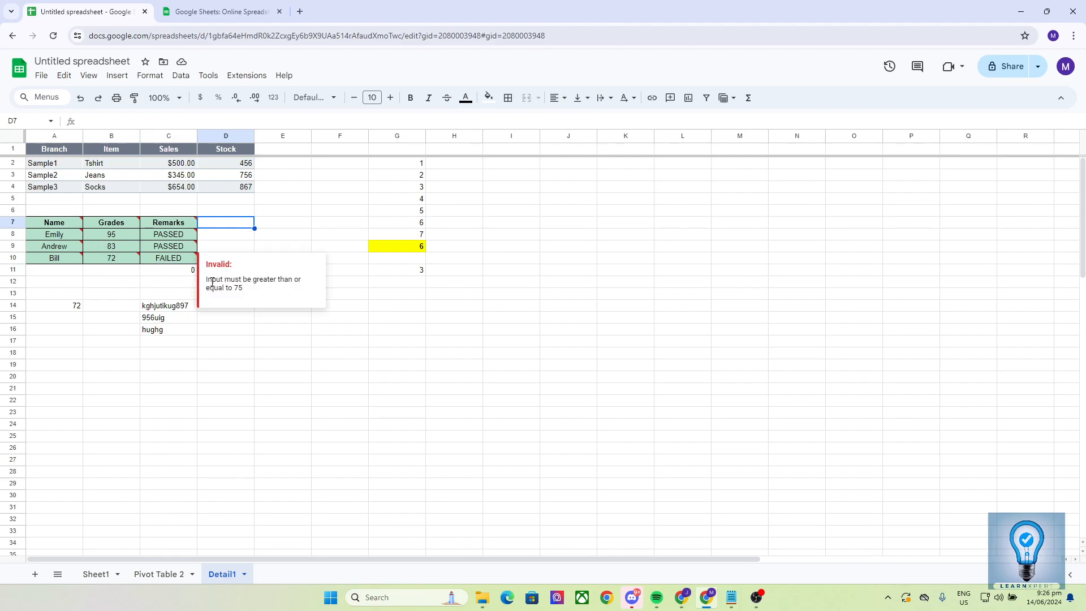
{"action": "left_click", "coordinate": [45, 248]}
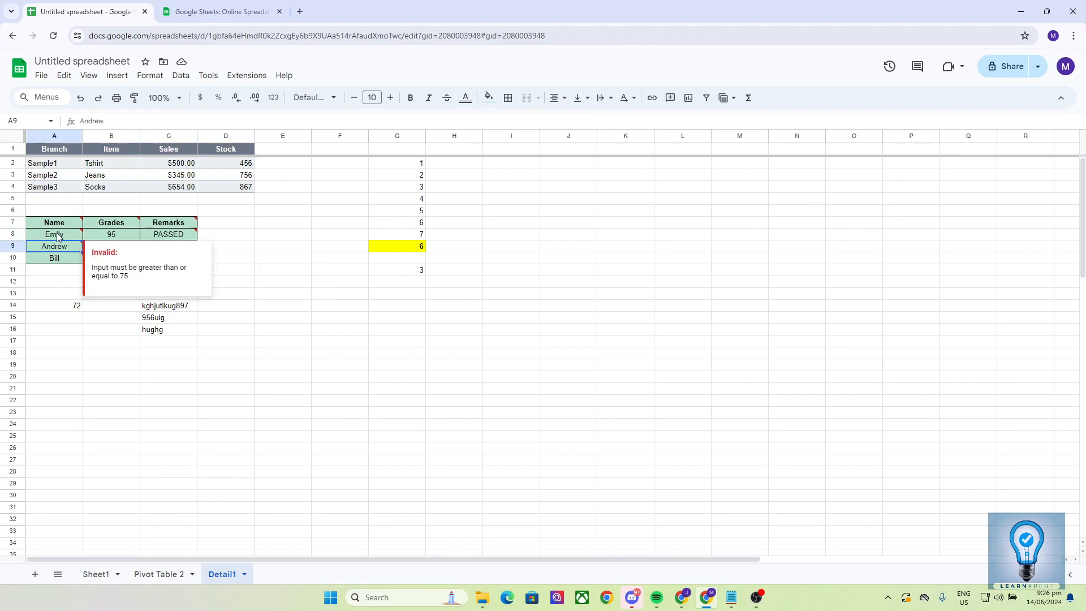
{"action": "left_click", "coordinate": [246, 238]}
{"action": "left_click_drag", "start_coordinate": [282, 166], "coordinate": [285, 286]}
{"action": "left_click", "coordinate": [283, 313]}
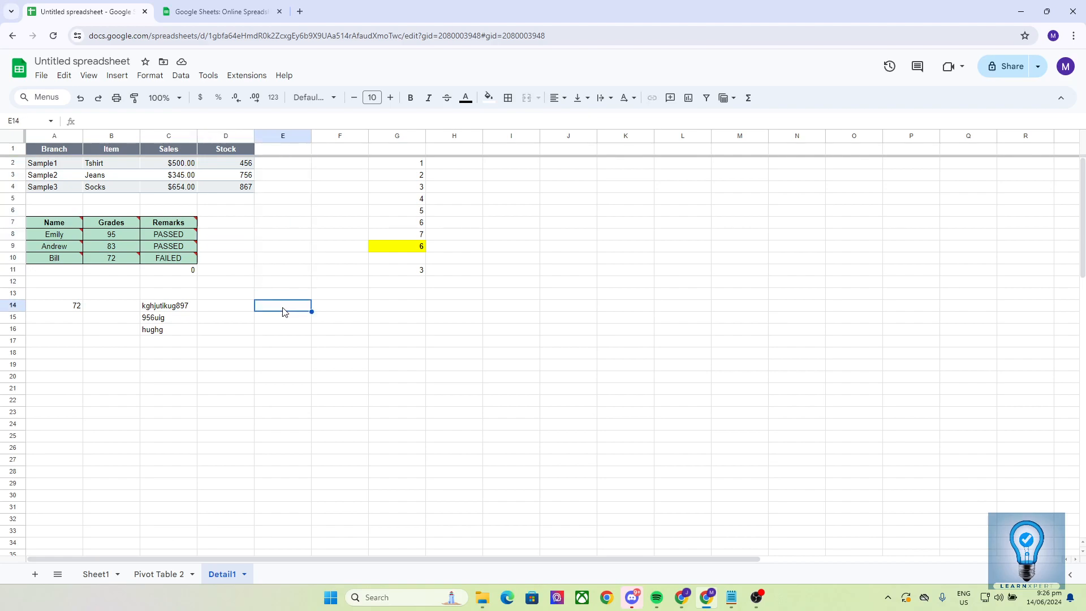